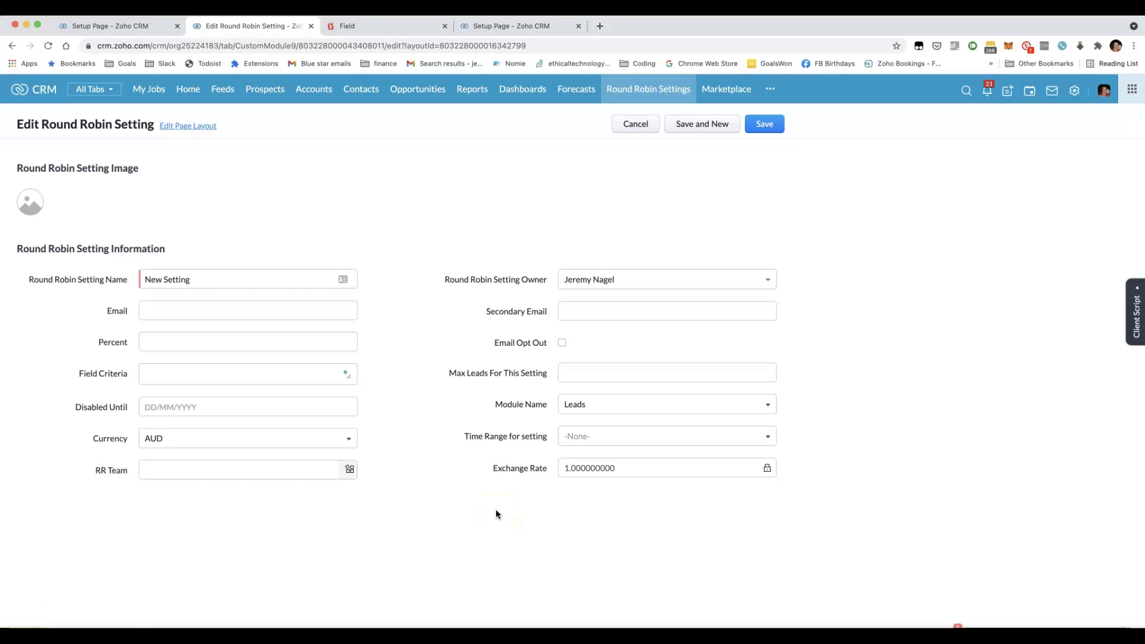
Step: Enter the junk text 'dsfdsfdsfdsfds' in Field Criteria and click away to trigger the invalid-JSON error
click(260, 373)
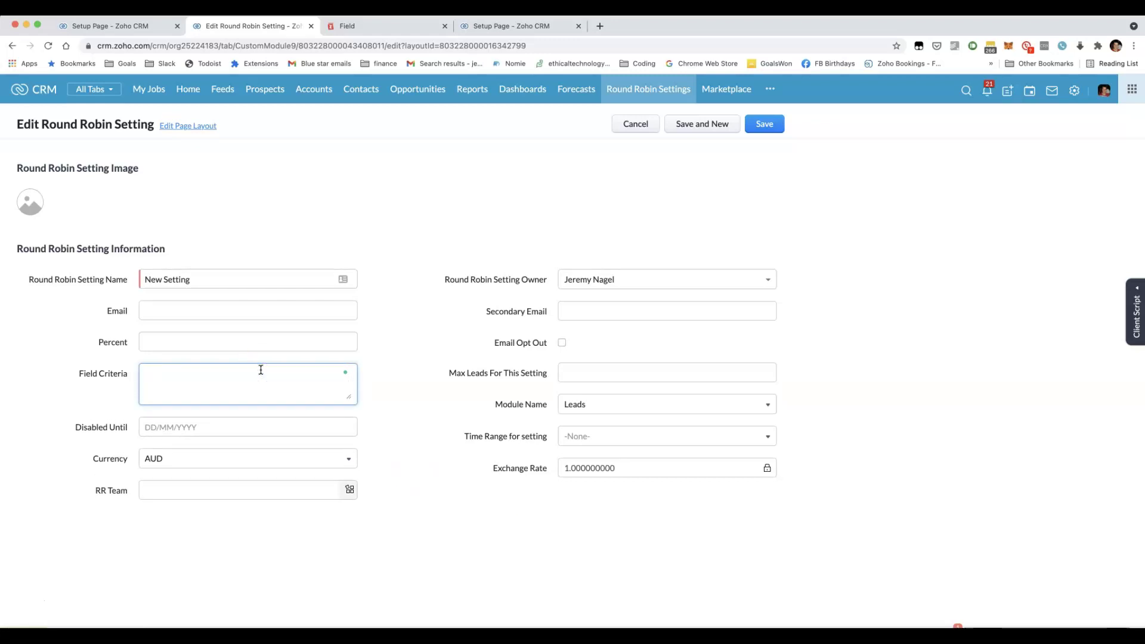
text(dsfdsfdsfdsfds)
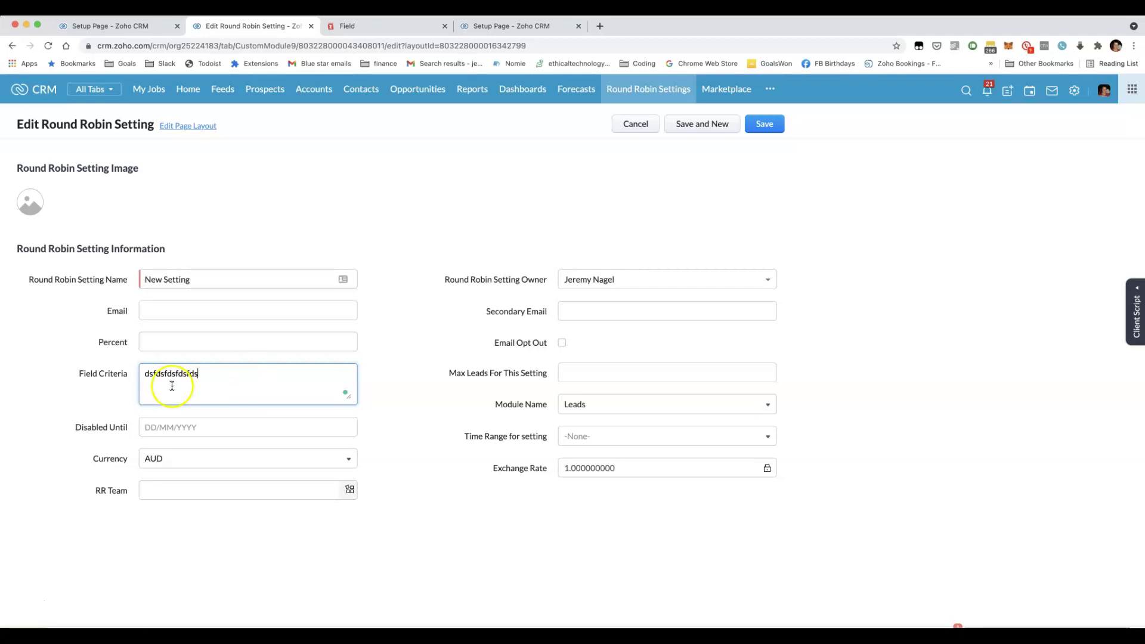
click(56, 434)
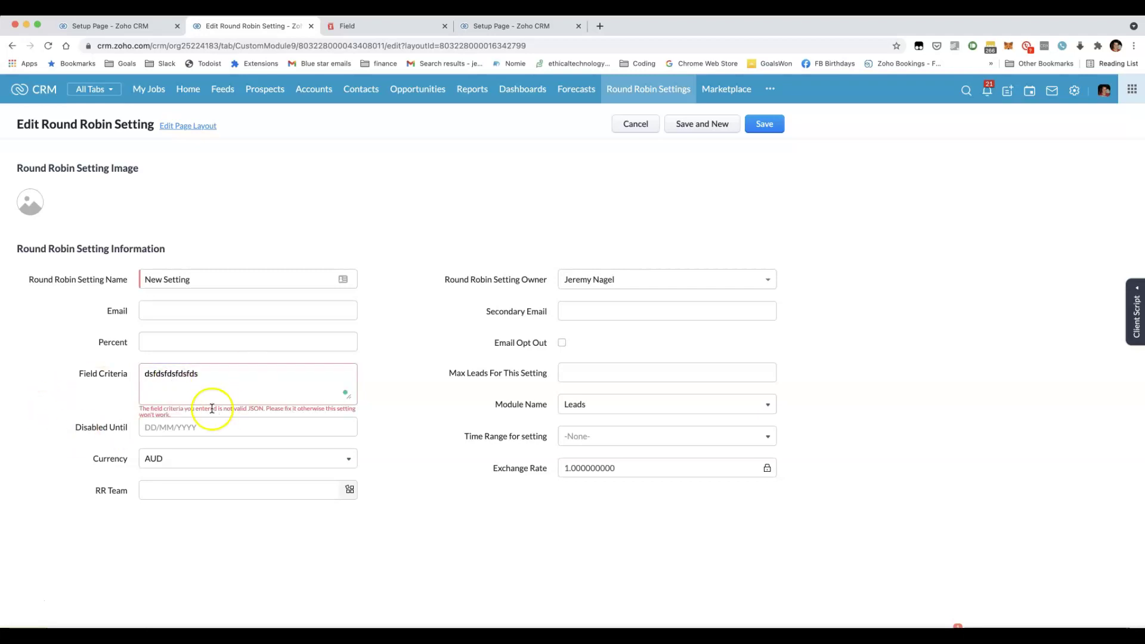
click(132, 412)
Step: Replace the junk with the valid JSON { "balid": "blah" } so the error clears
double_click(167, 410)
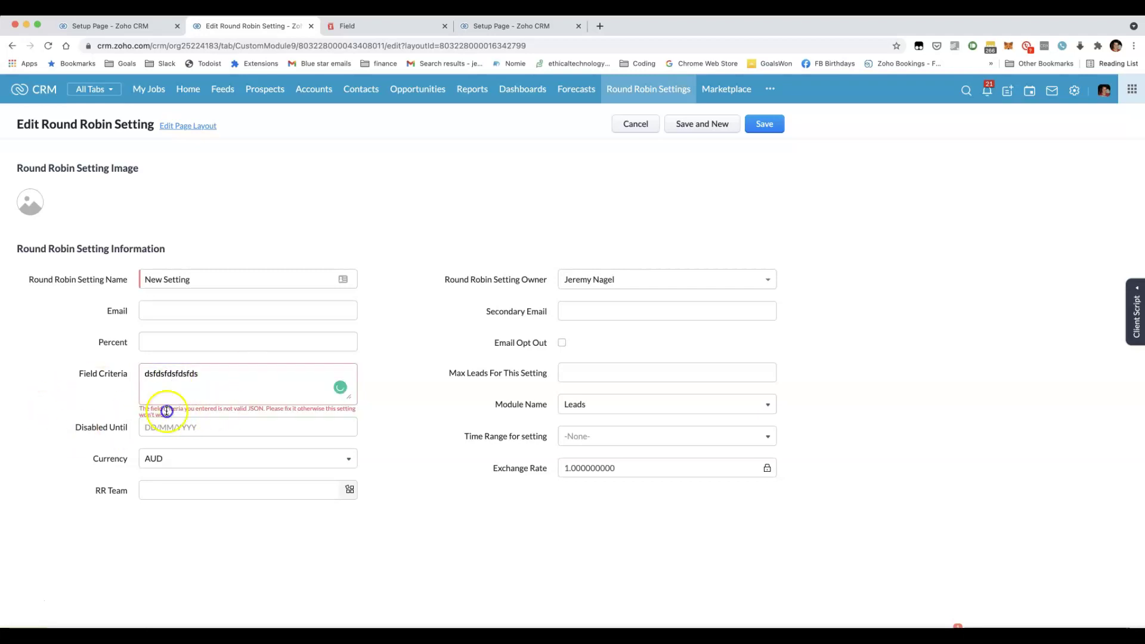
click(217, 384)
double_click(218, 378)
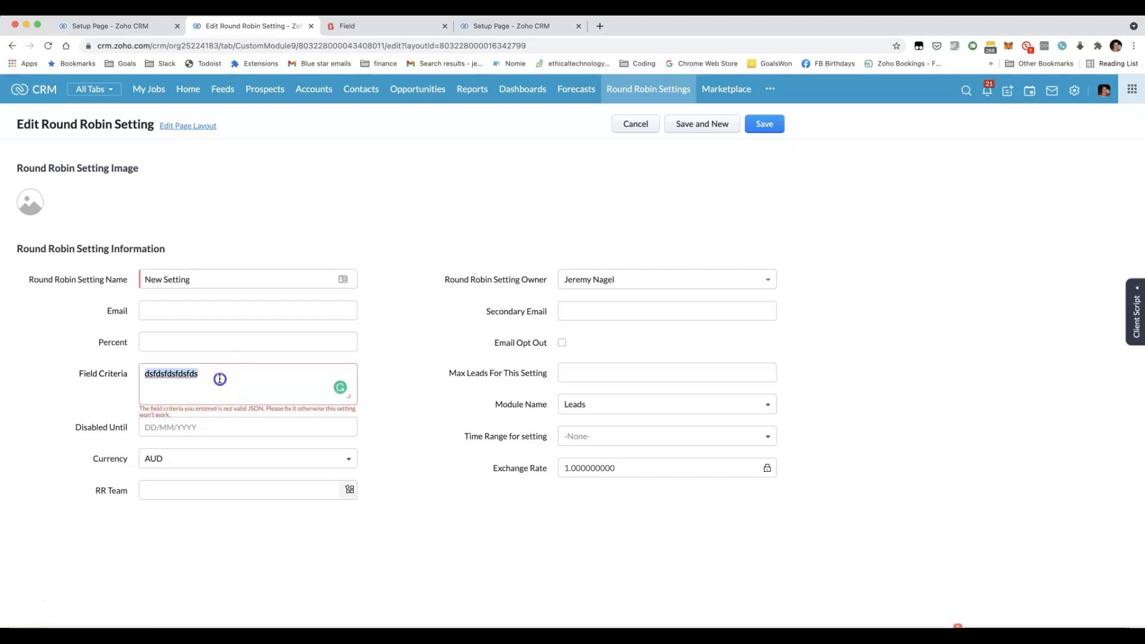
text({")
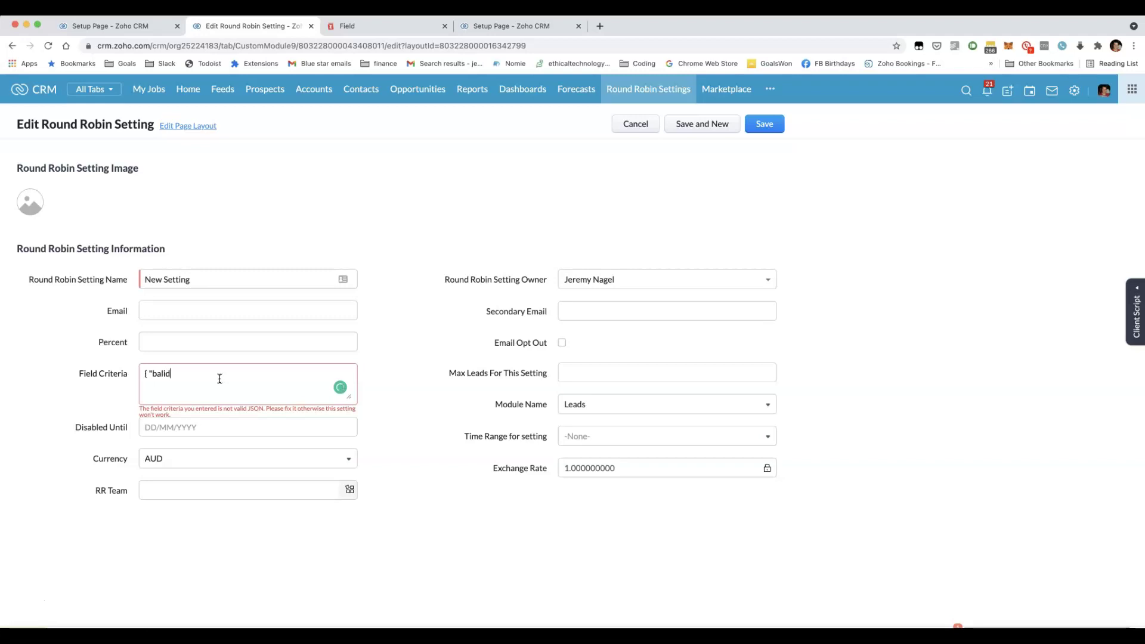
text(balid": "blah)
click(63, 378)
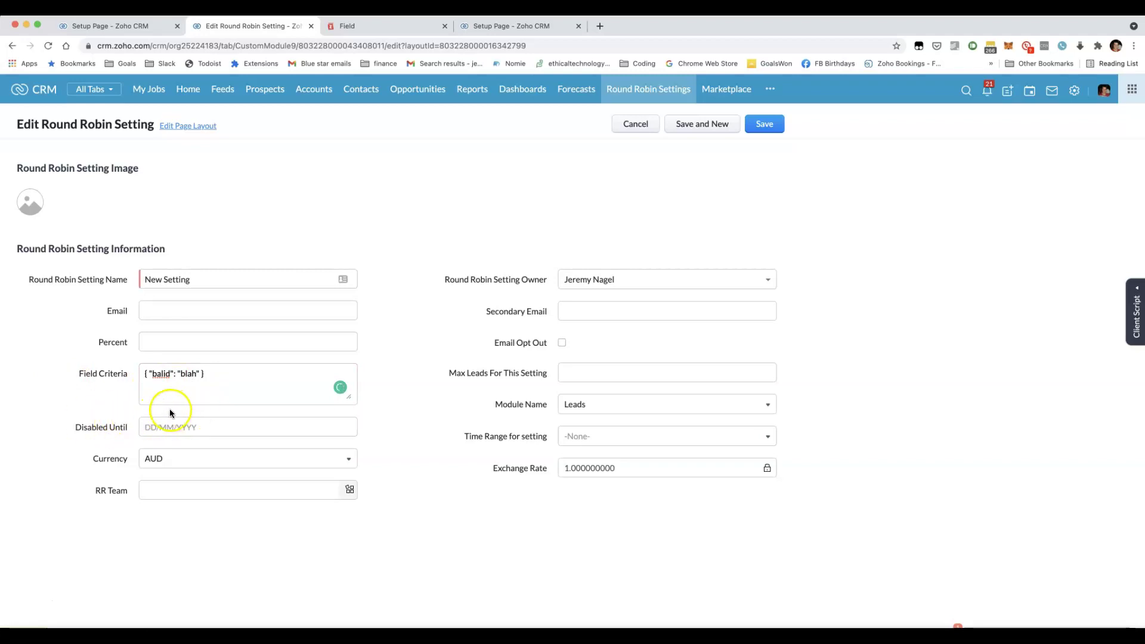
click(232, 380)
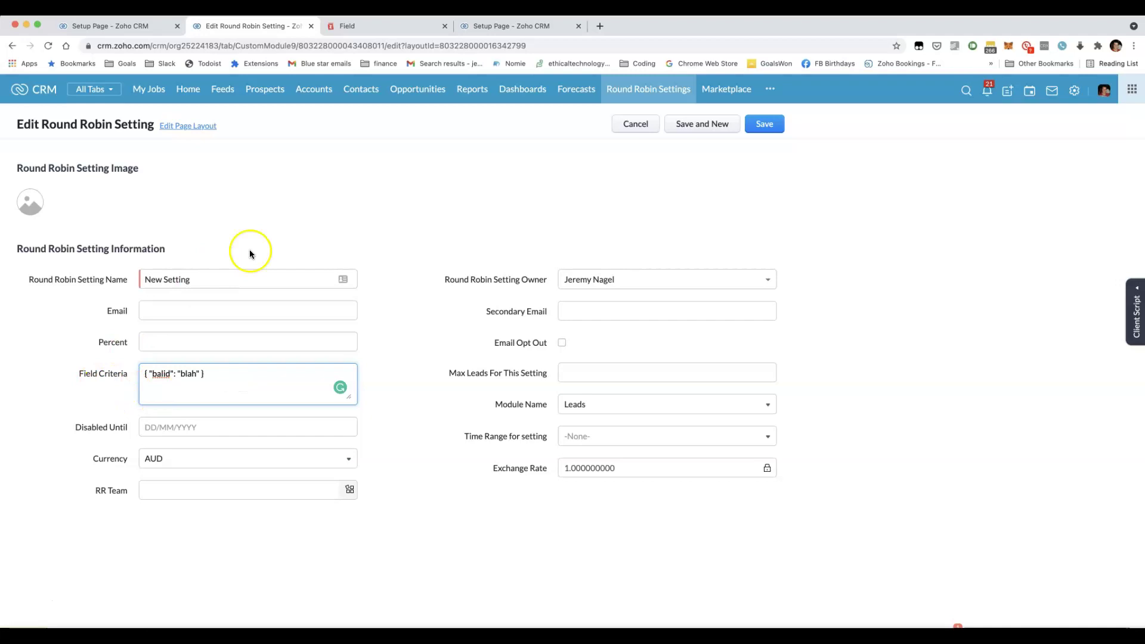
Step: Go to Setup > Client Script and edit the 'Check for valid criteria JSON' script for Round Robin Settings
click(113, 24)
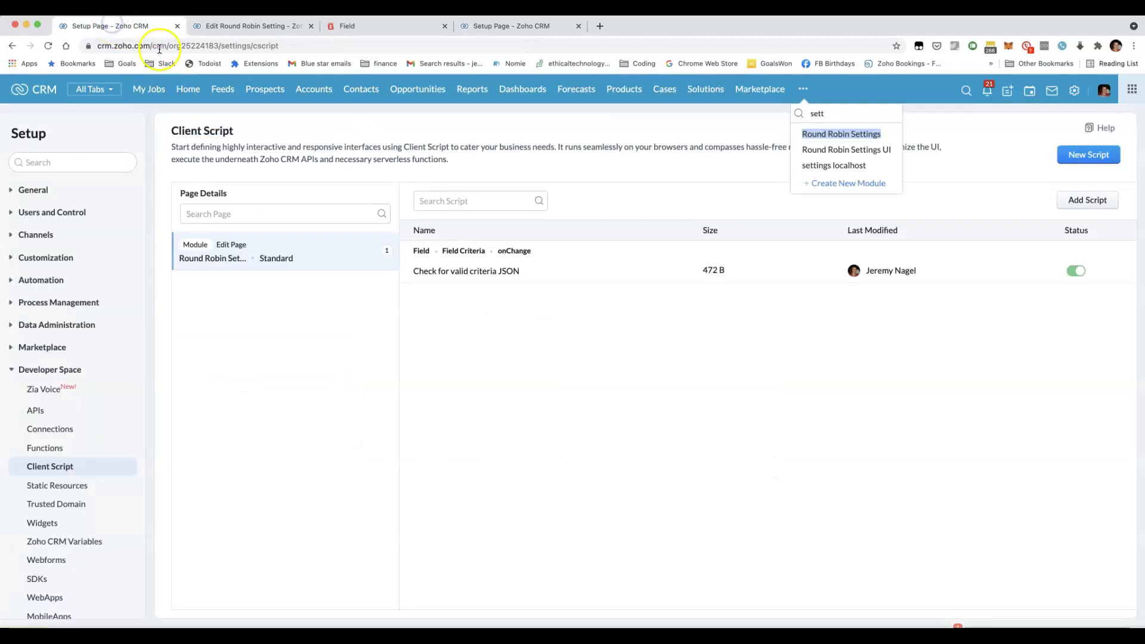
click(1073, 93)
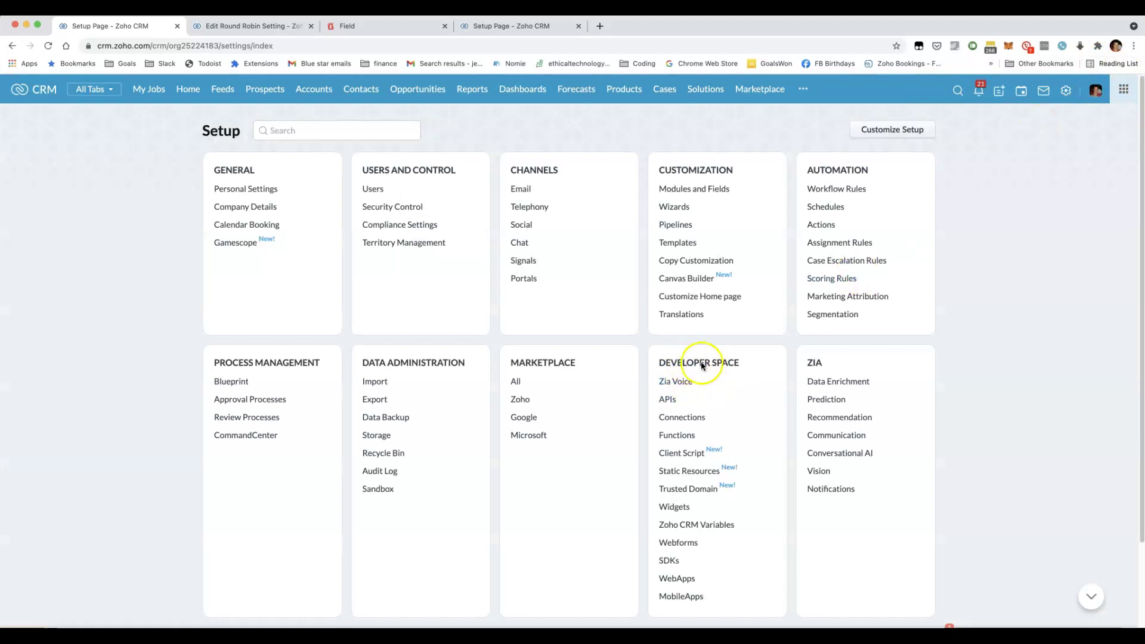
click(681, 453)
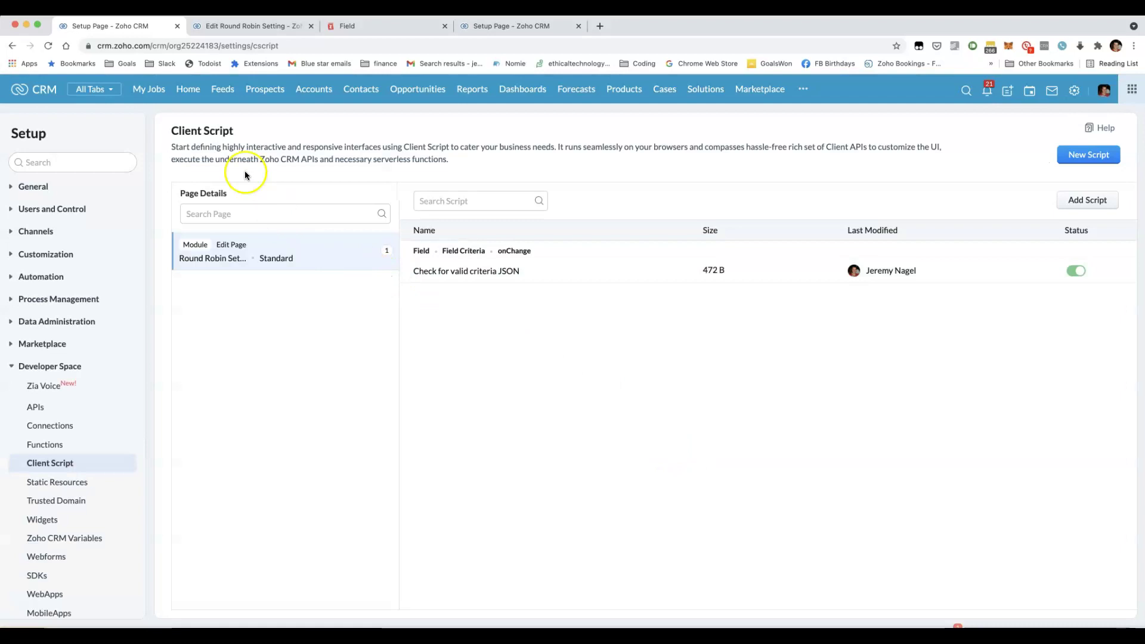
click(255, 275)
click(513, 271)
click(533, 274)
click(539, 282)
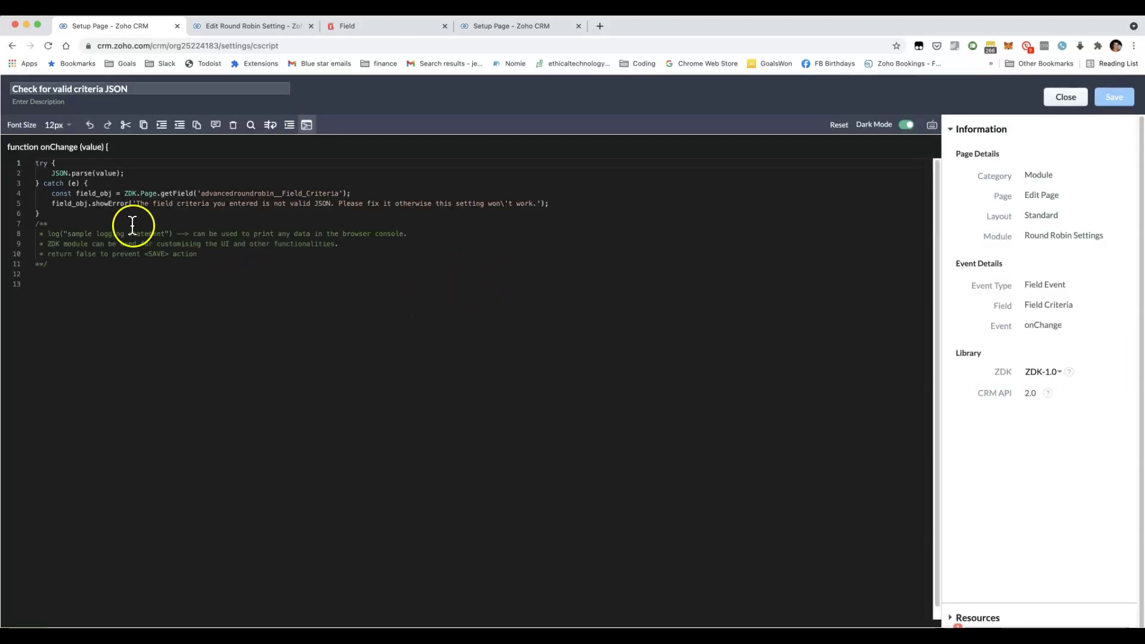
Step: Review the JSON.parse and showError lines of the onChange code, then open the ZDK-1.0 documentation
drag(51, 173, 139, 173)
click(153, 174)
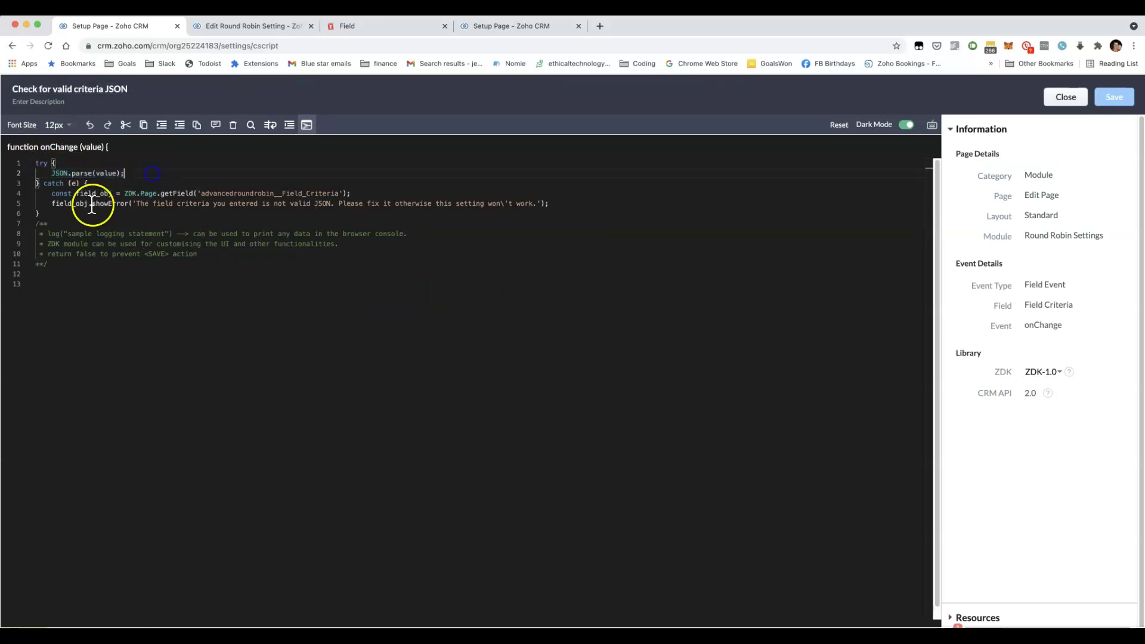
drag(60, 203, 281, 212)
click(282, 212)
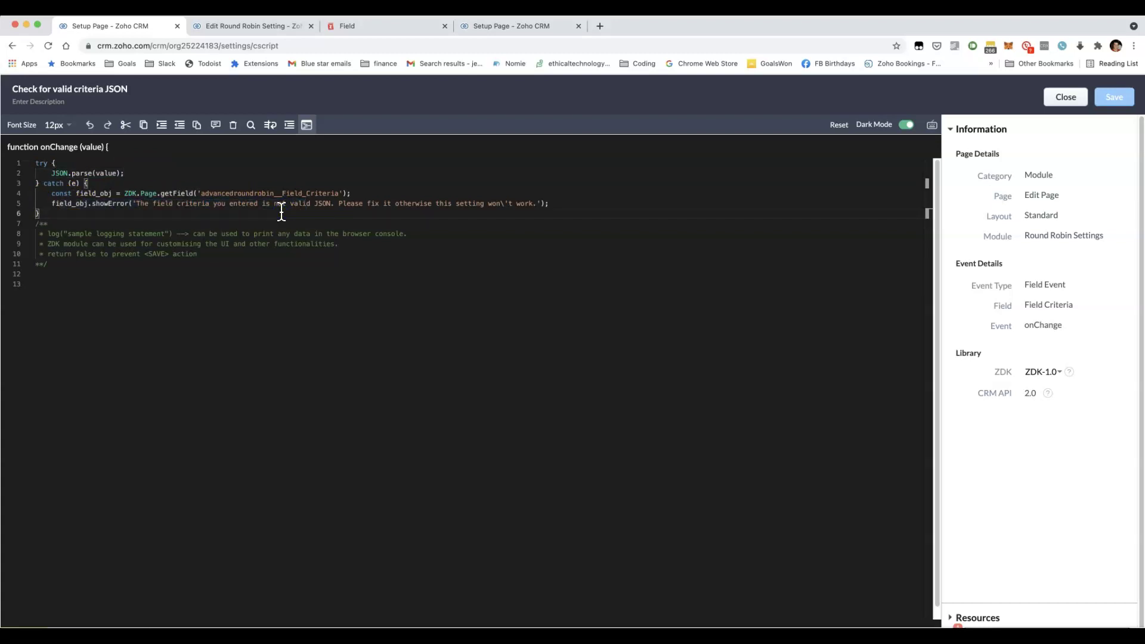
click(339, 213)
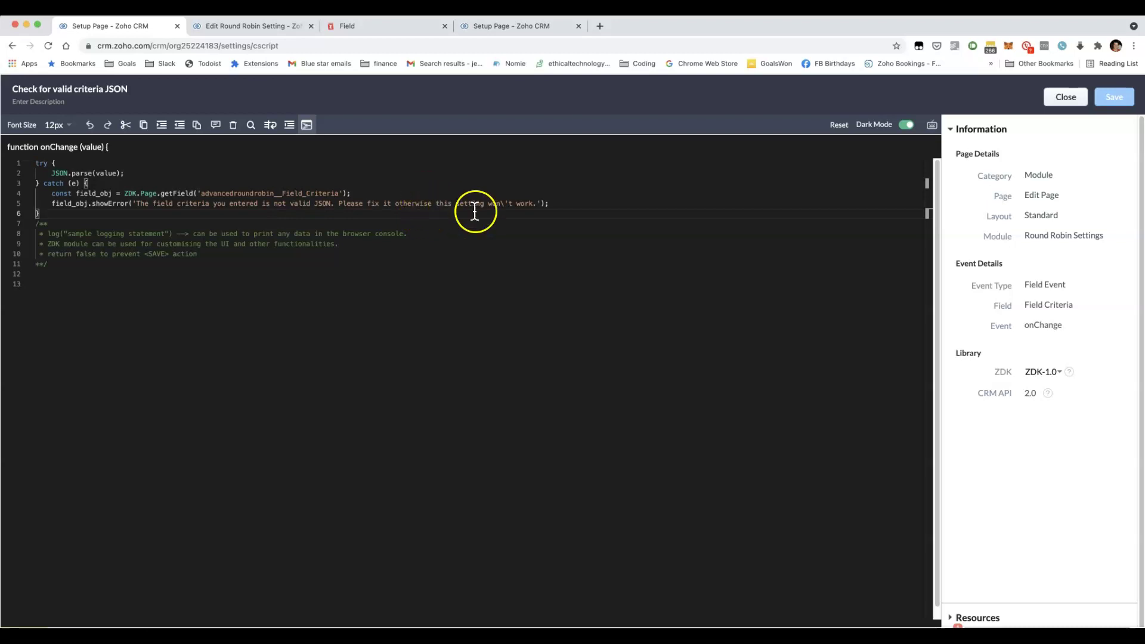
click(1069, 371)
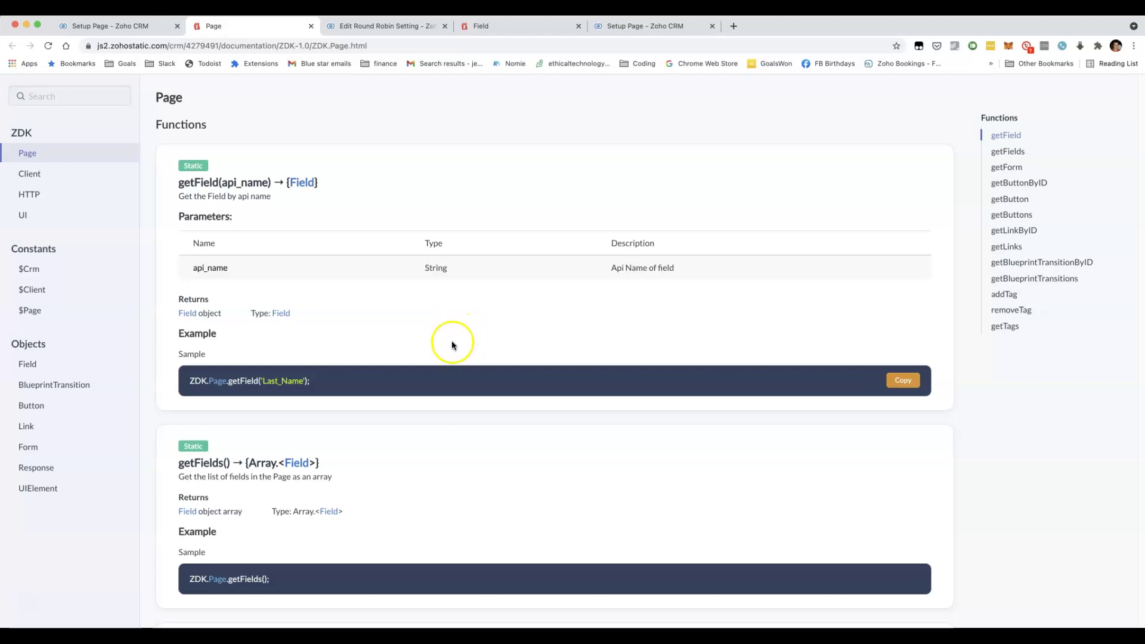
Step: Open the UI section of the ZDK documentation and scroll through it
click(31, 216)
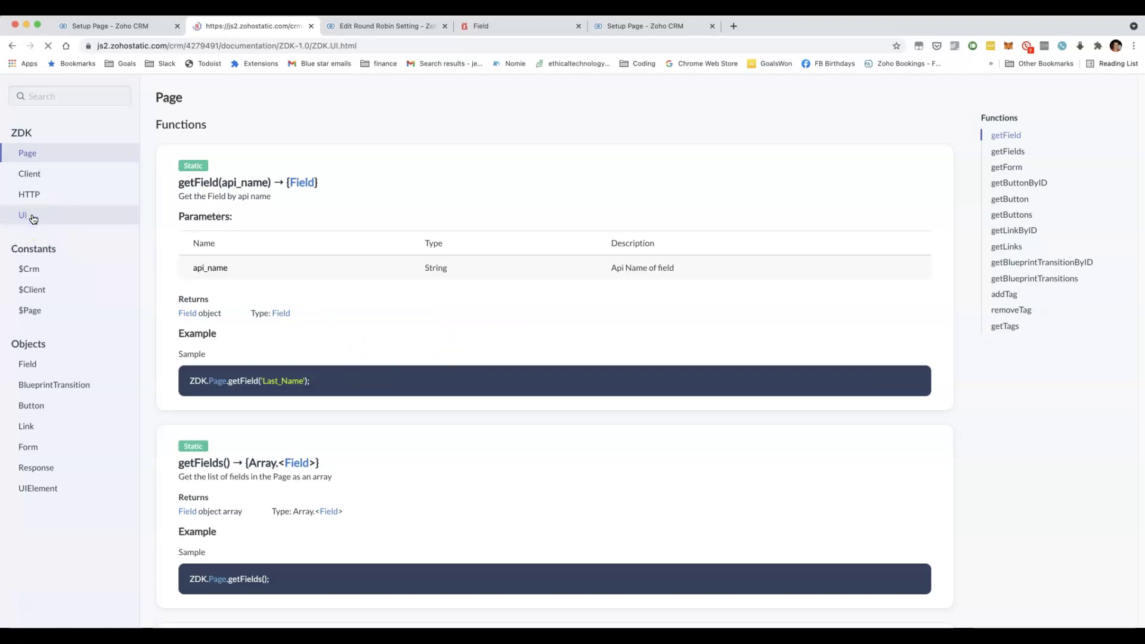
scroll(396, 351, down, 10)
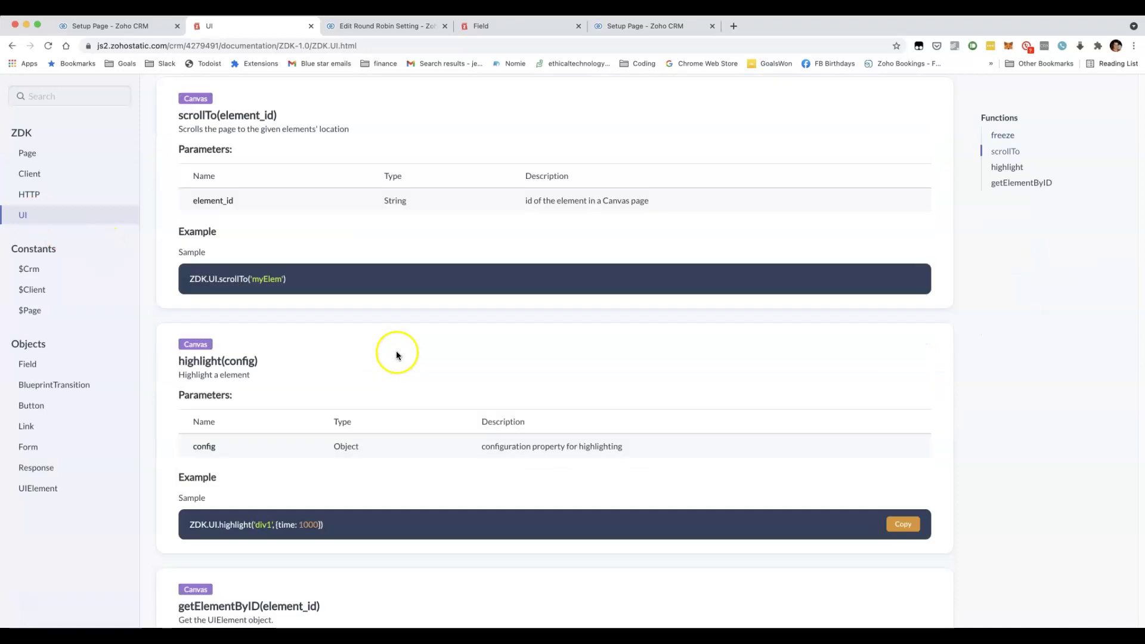
scroll(388, 346, up, 12)
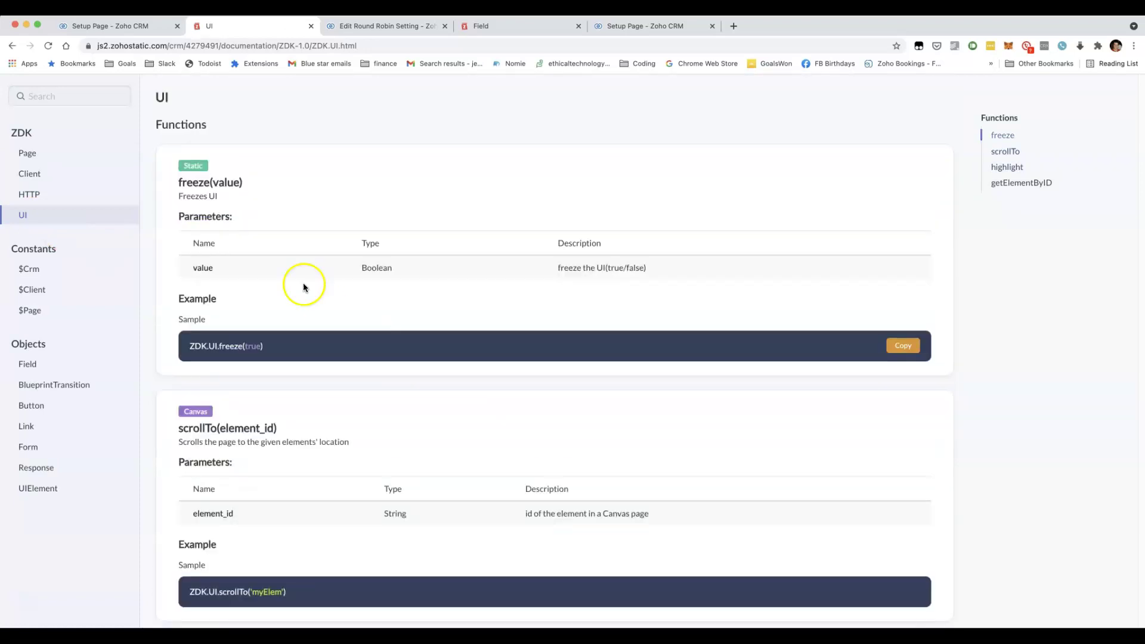
scroll(247, 265, down, 4)
scroll(248, 267, down, 5)
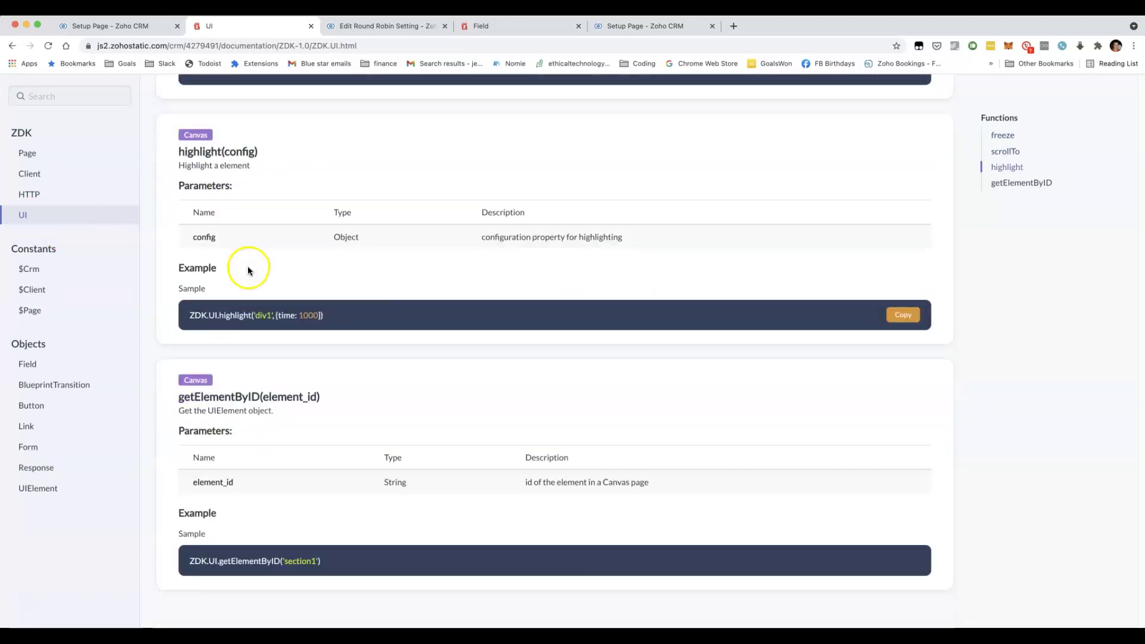
scroll(226, 298, up, 4)
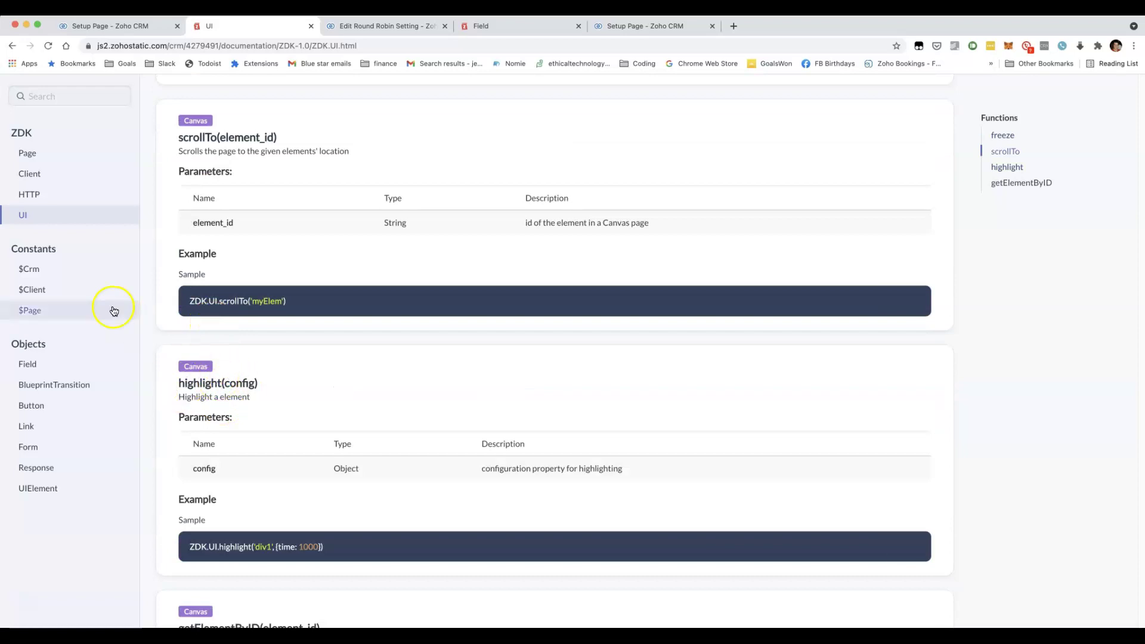
Step: Open the Field object docs and scroll down to setMaxLength and setReadOnly
click(45, 369)
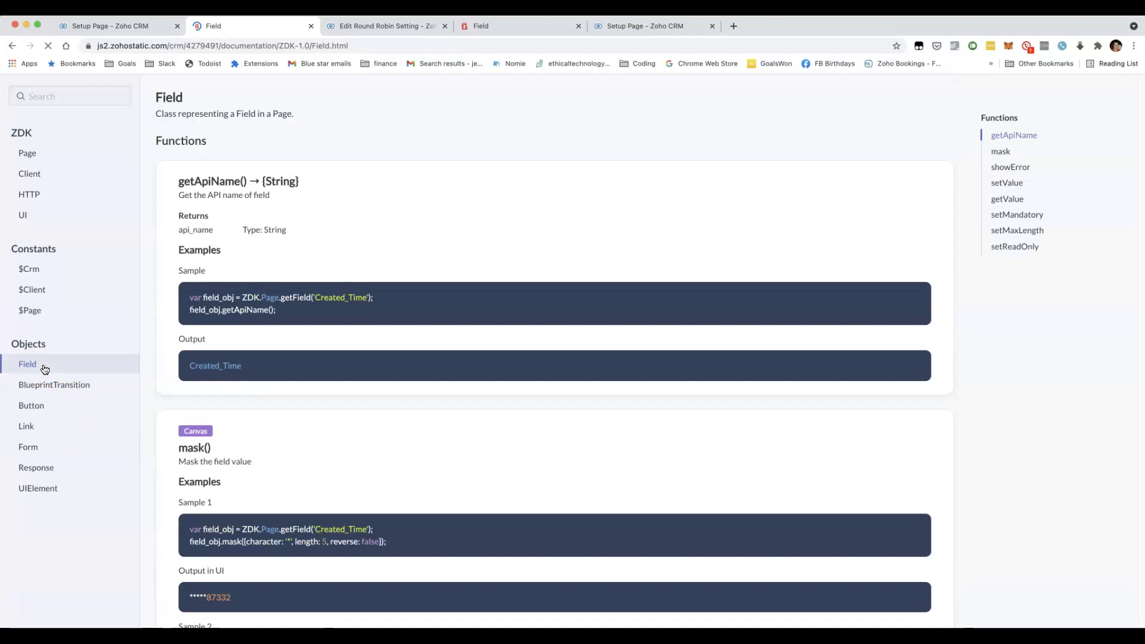
scroll(248, 401, down, 10)
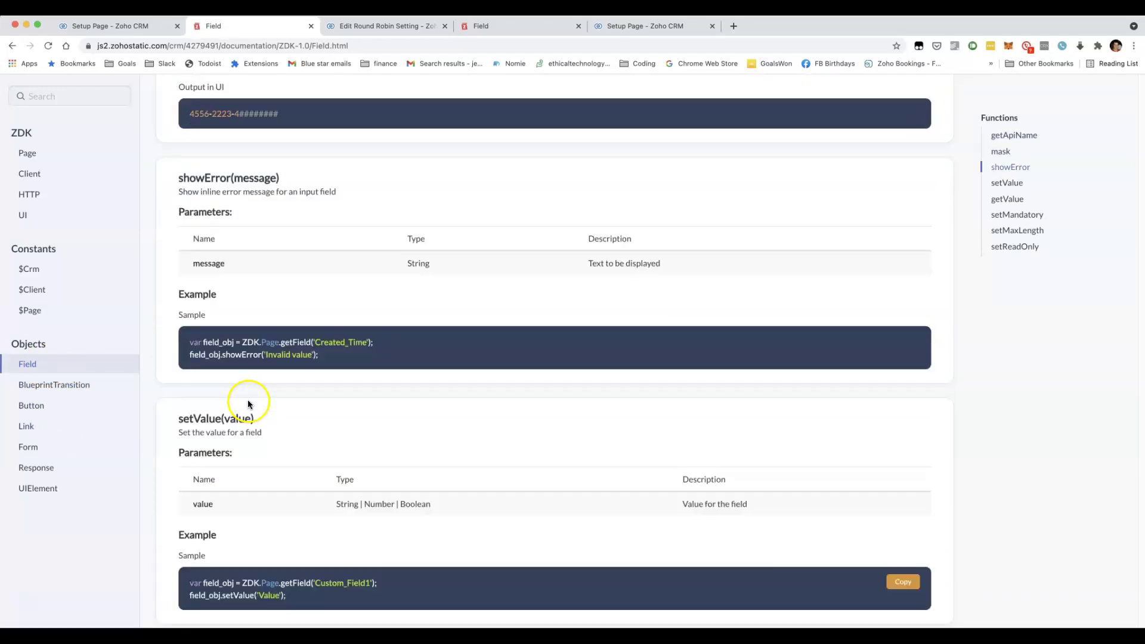
scroll(248, 405, down, 5)
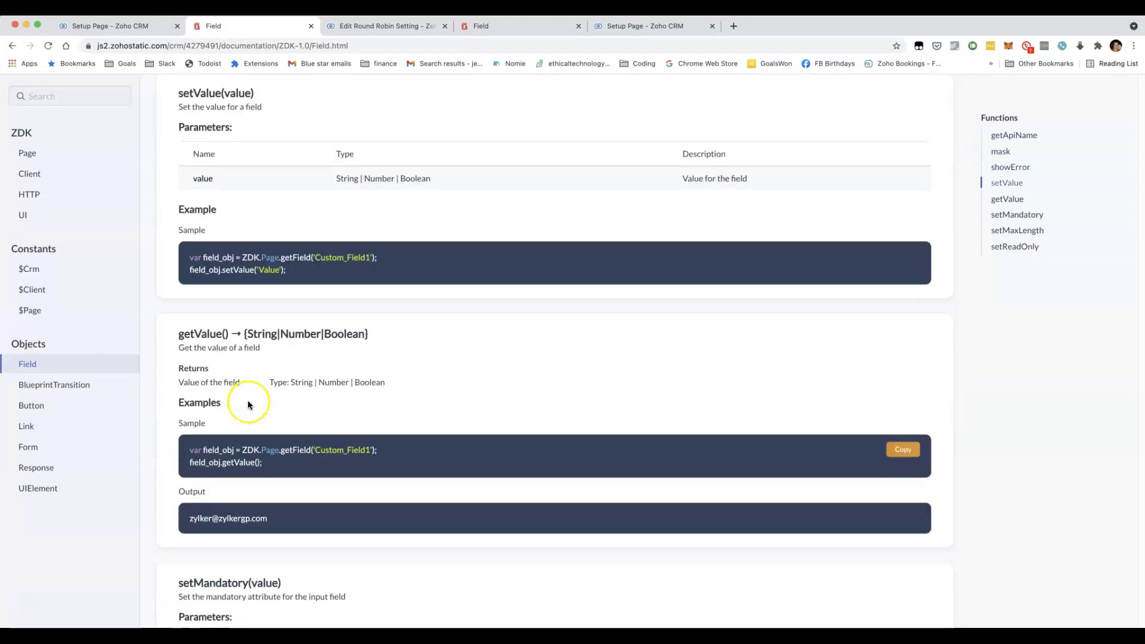
scroll(250, 405, down, 10)
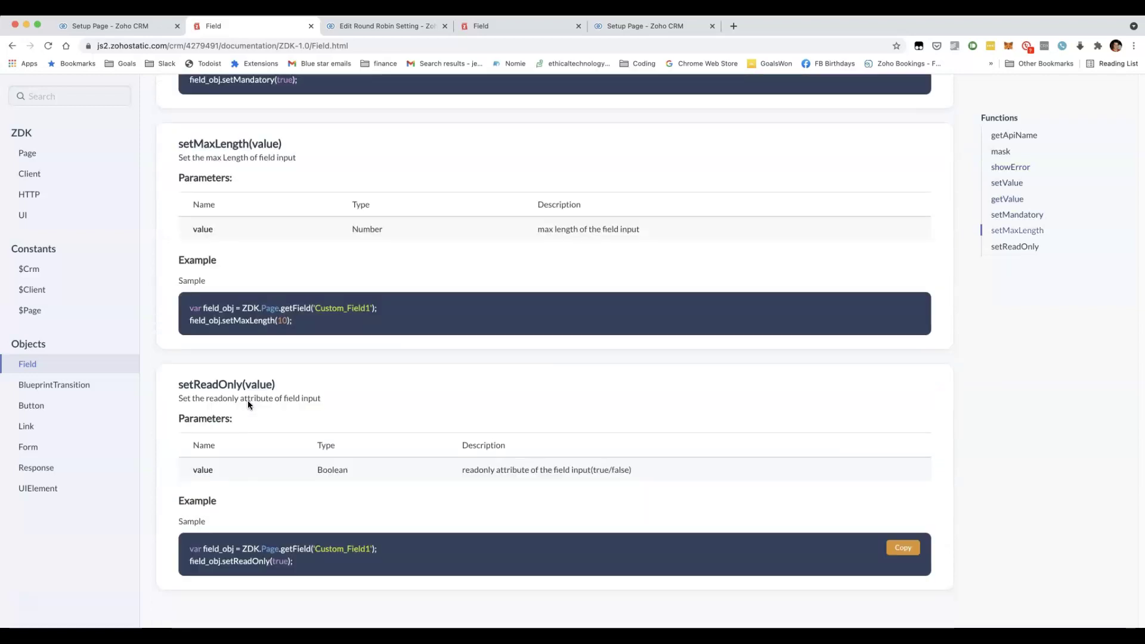
scroll(248, 399, up, 13)
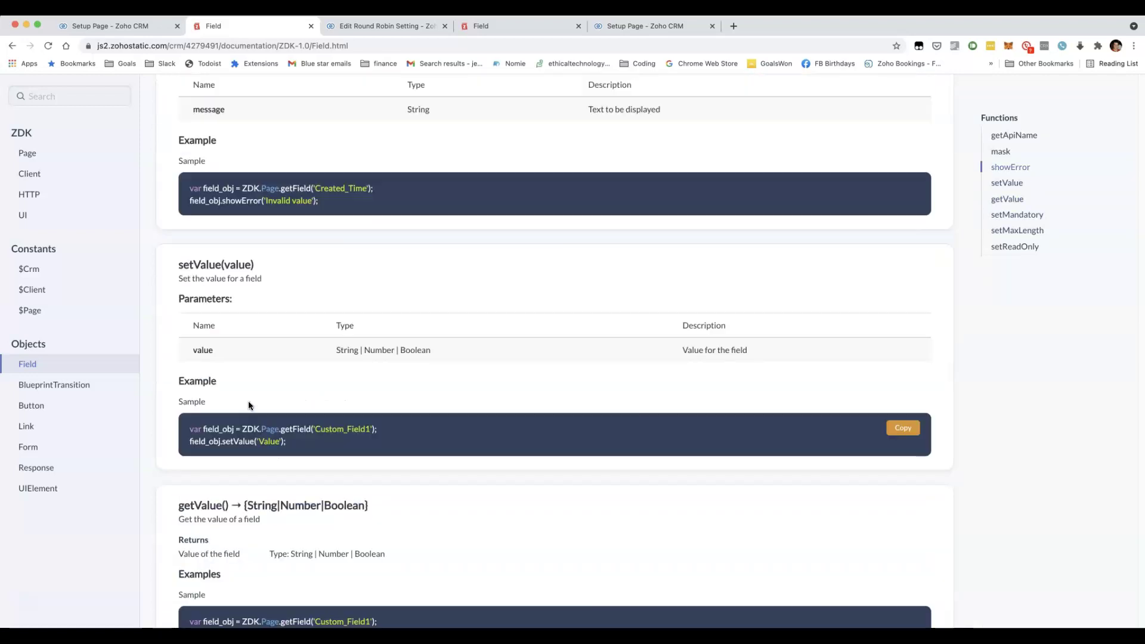
scroll(276, 454, down, 13)
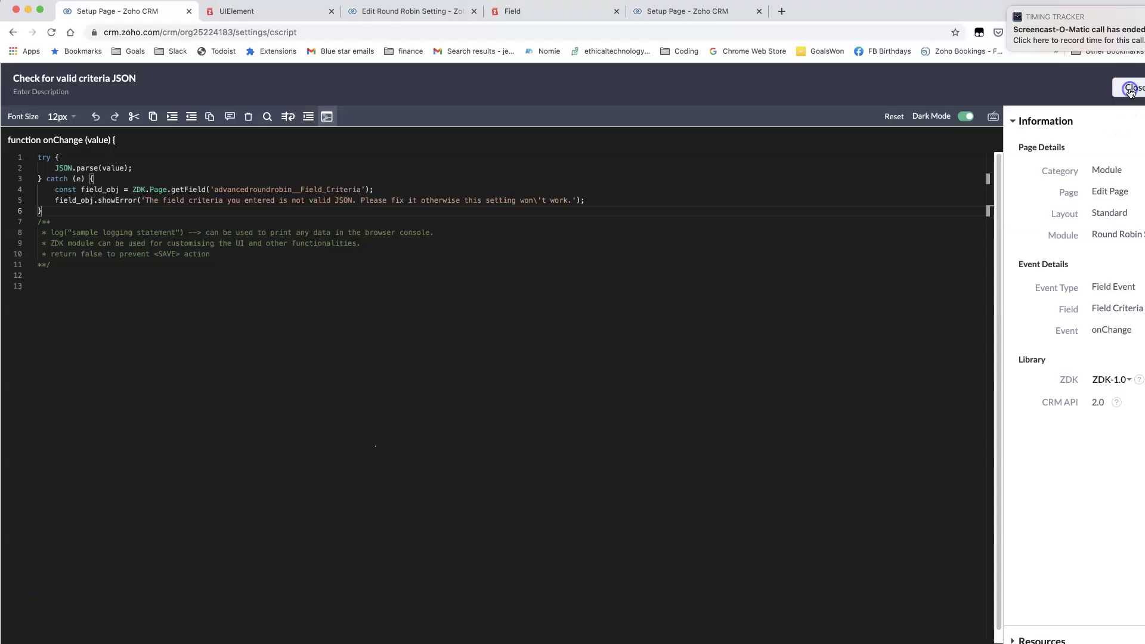
Step: Close the script editor to return to the Client Script list
click(1129, 91)
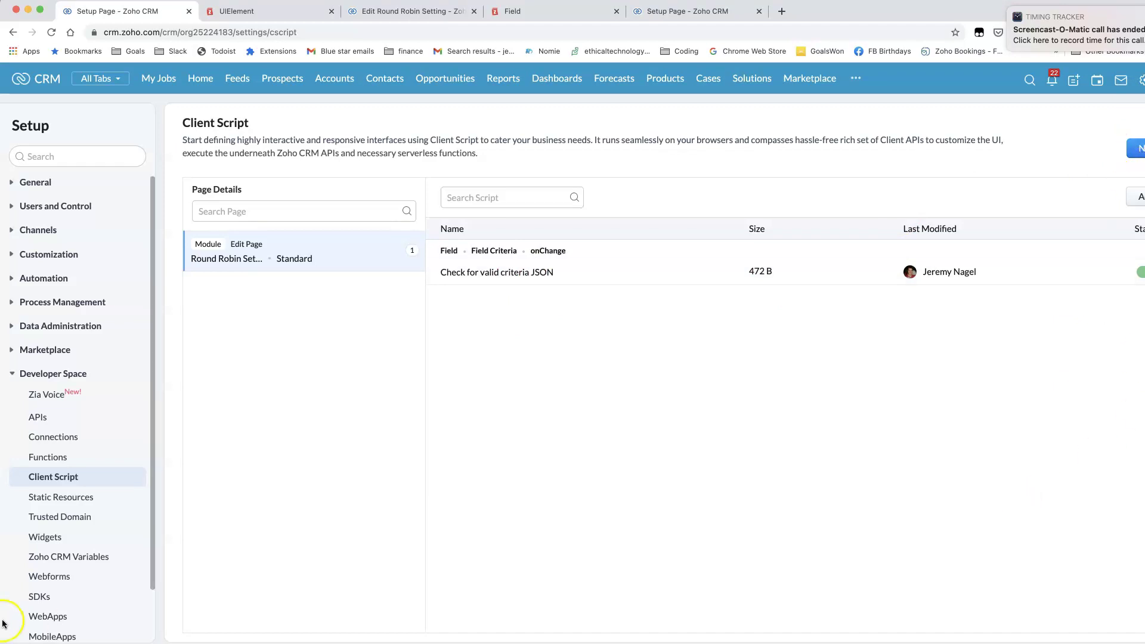
Step: Start a new client script named 'Field Criteria JSON validation' with Category left as Module
click(1094, 156)
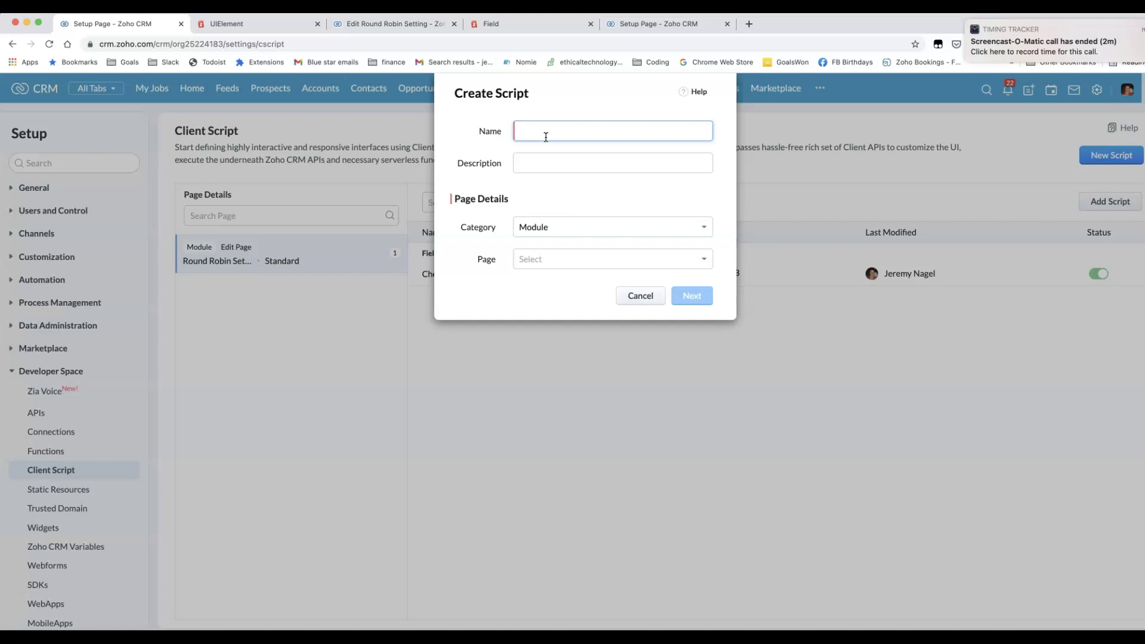
text(Field Criteria JSON validation)
click(573, 224)
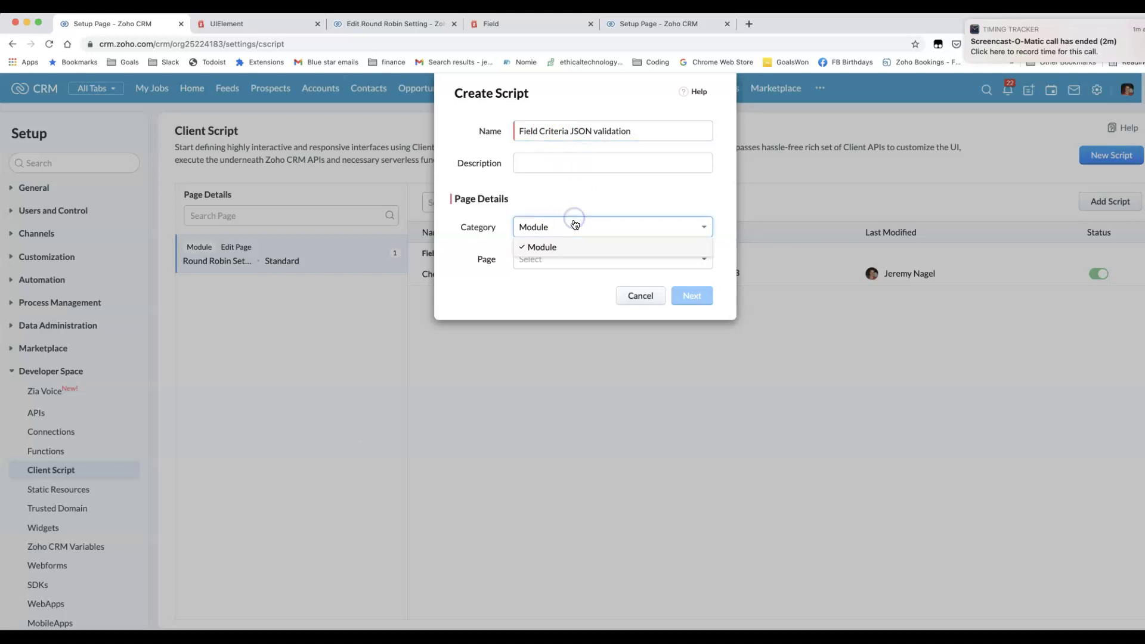
click(572, 246)
Step: Set the script's page to Edit Page and its module to Round Robin Settings
click(572, 263)
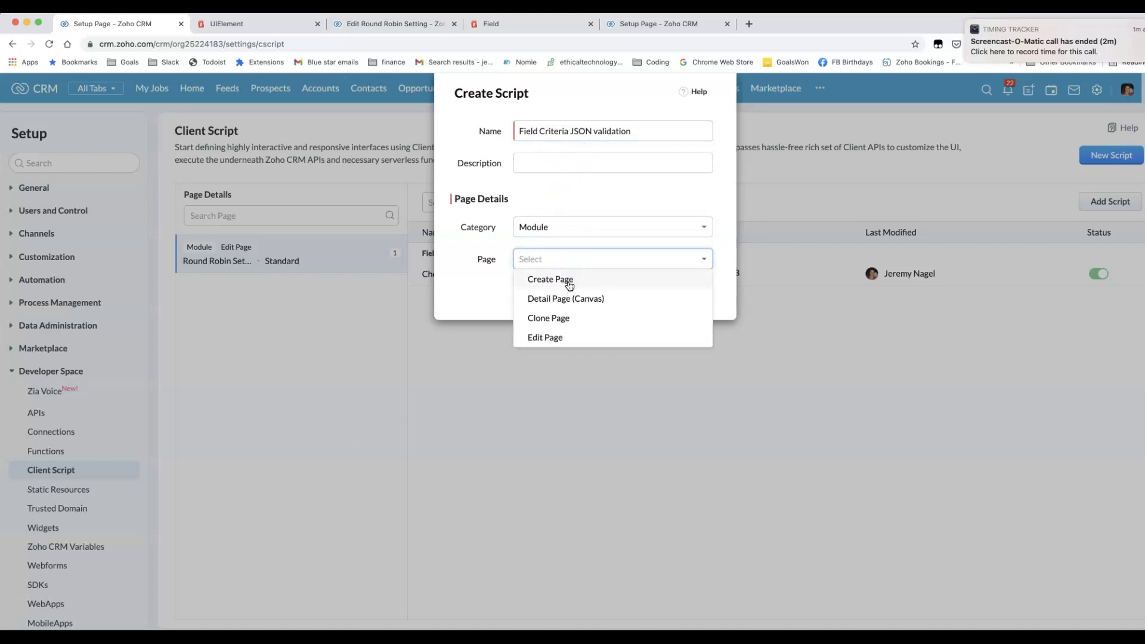
click(540, 343)
click(591, 292)
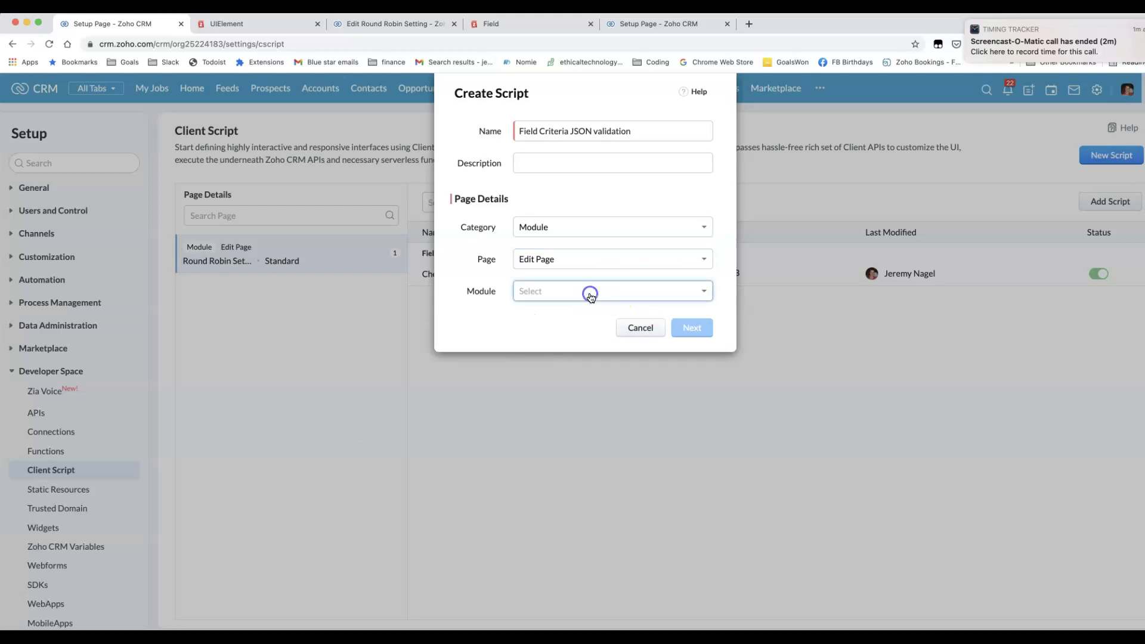
scroll(589, 297, down, 10)
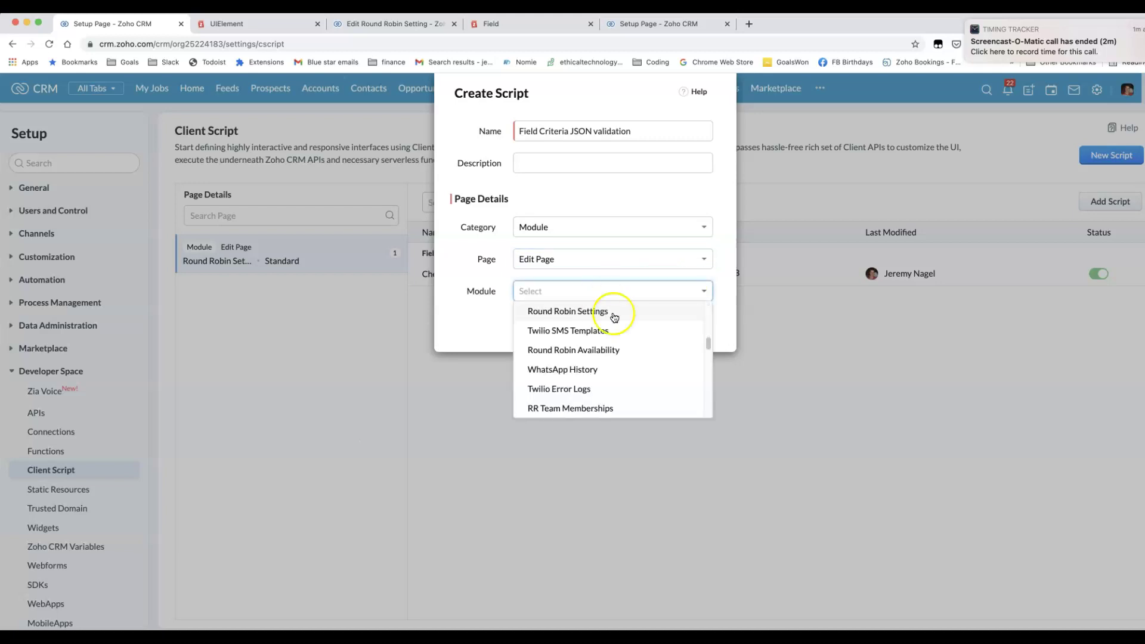
scroll(607, 328, up, 10)
scroll(602, 325, down, 5)
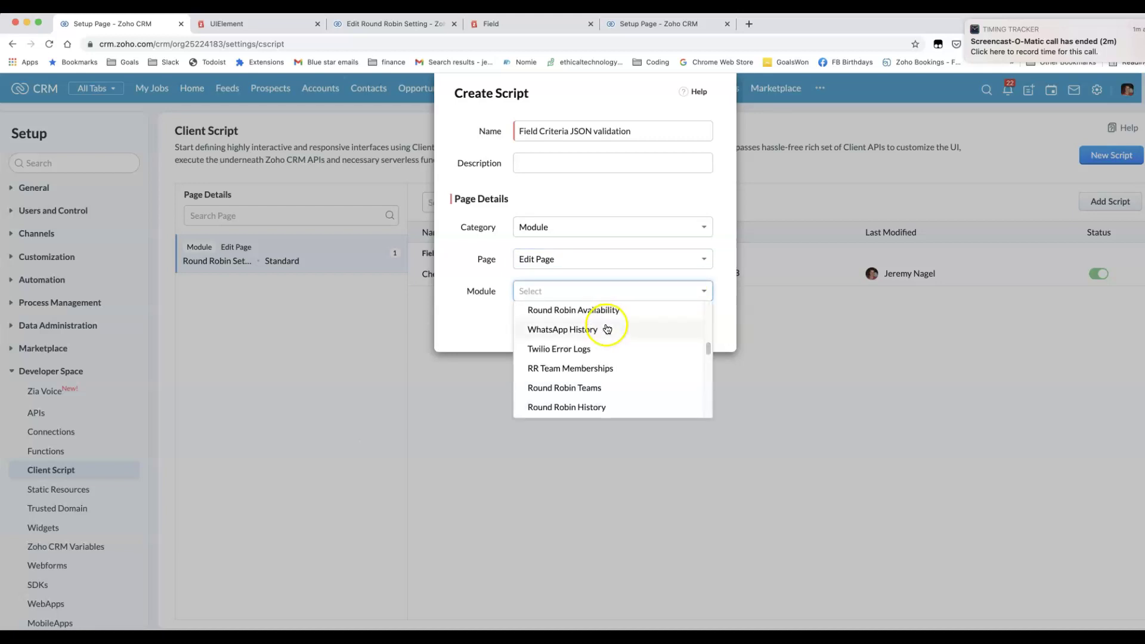
scroll(601, 324, up, 2)
click(590, 370)
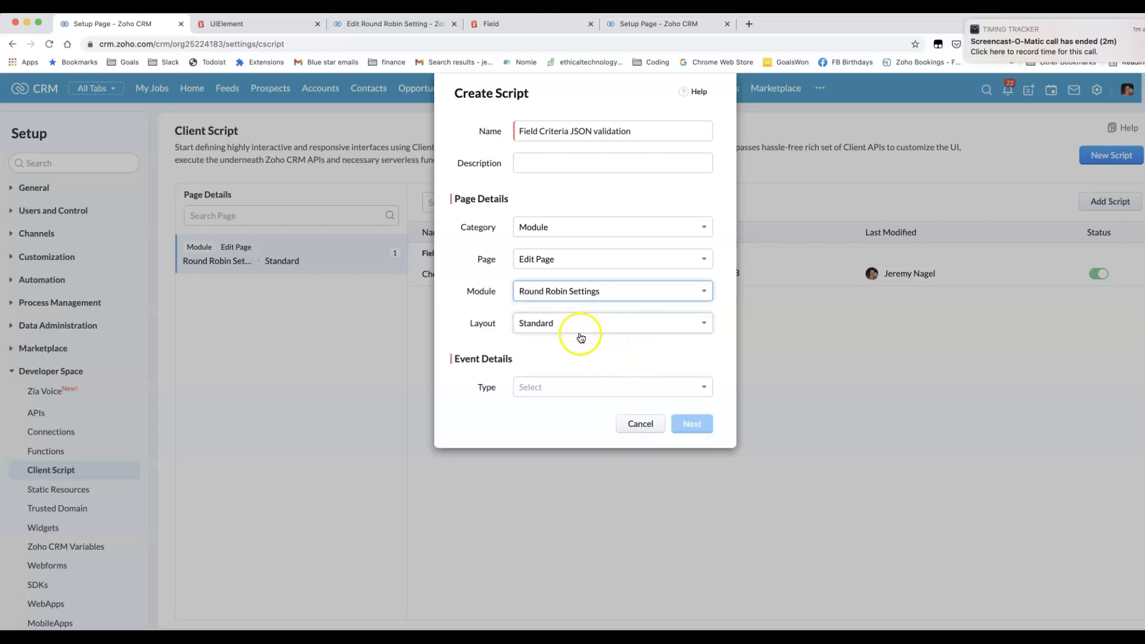
Step: Set the event type to Field Event with Field Criteria as the field
click(554, 387)
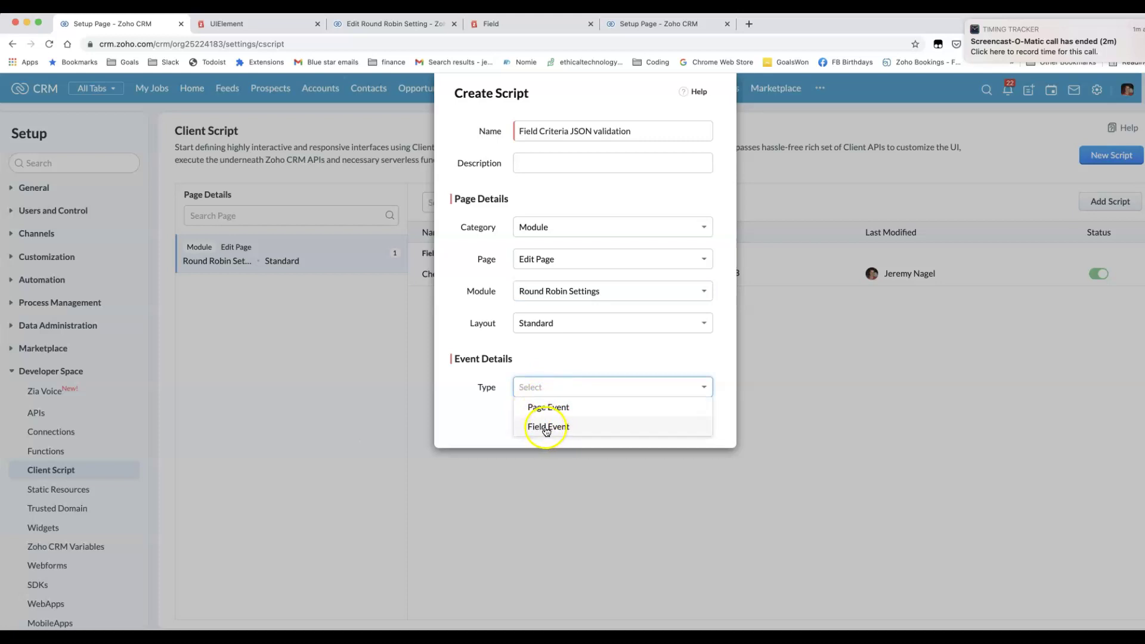
click(545, 428)
click(549, 420)
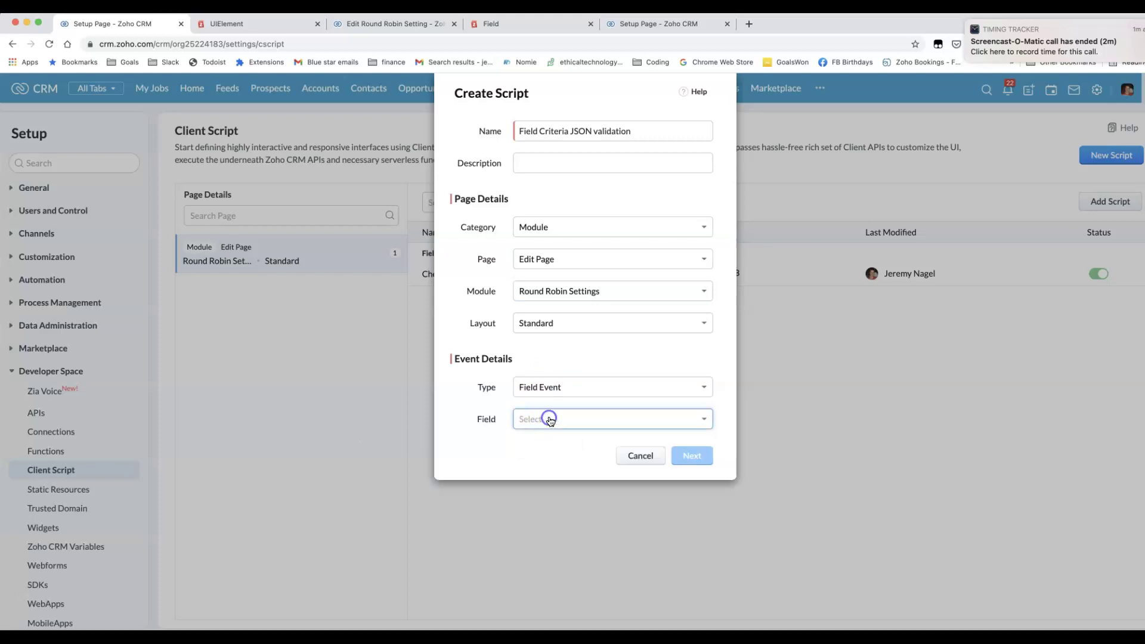
scroll(572, 462, down, 5)
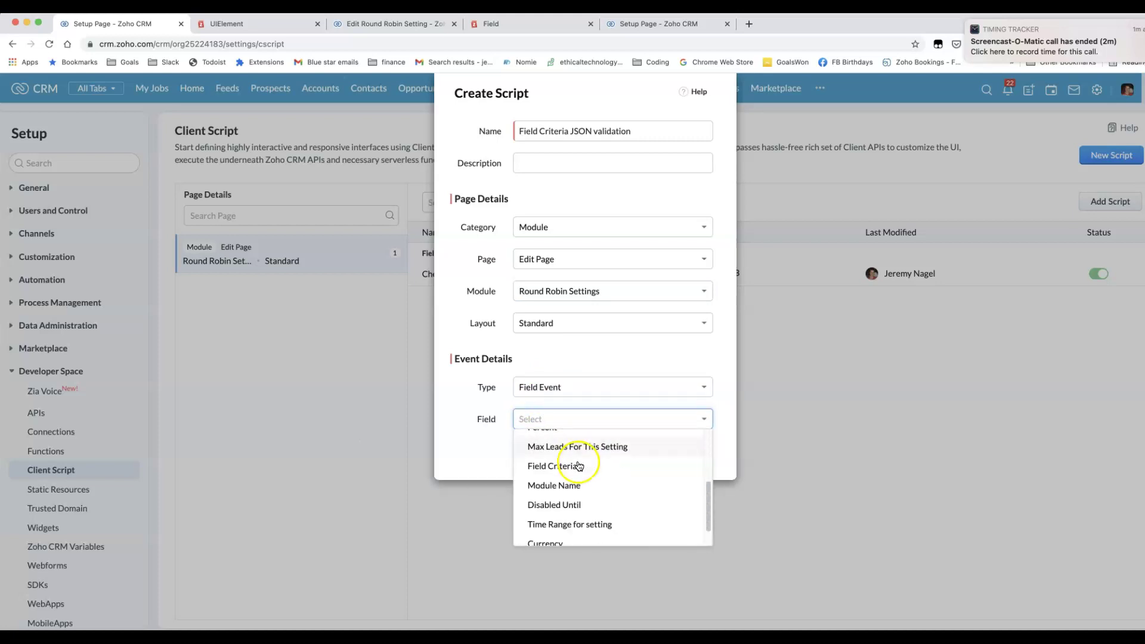
click(563, 465)
click(561, 455)
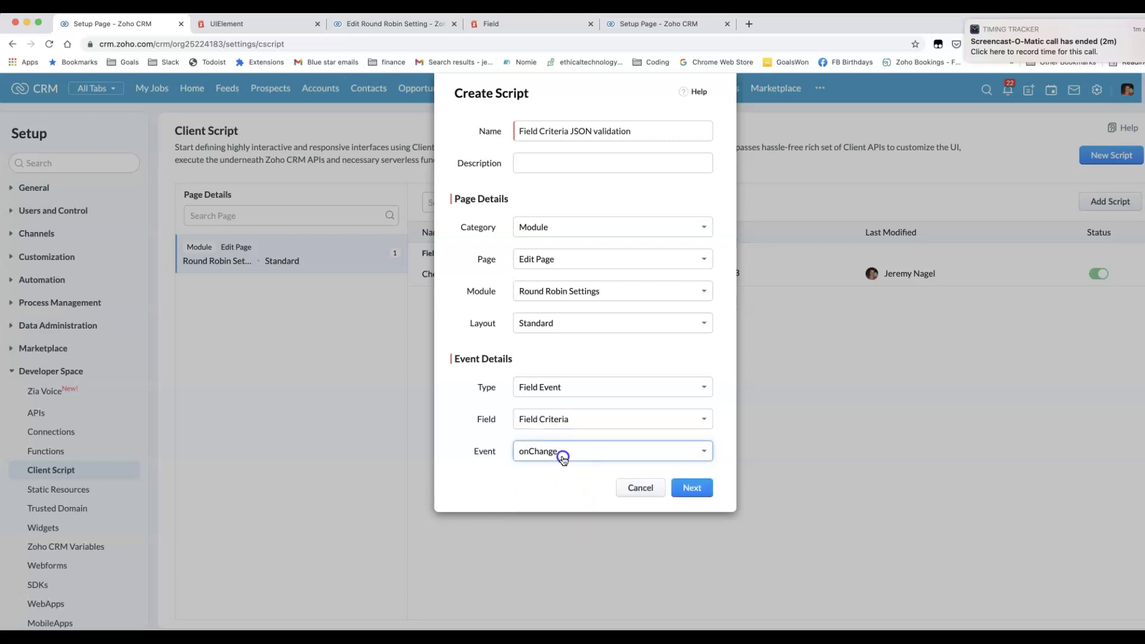
Step: Briefly switch the type to Page Event to view its event options, without choosing one
click(562, 388)
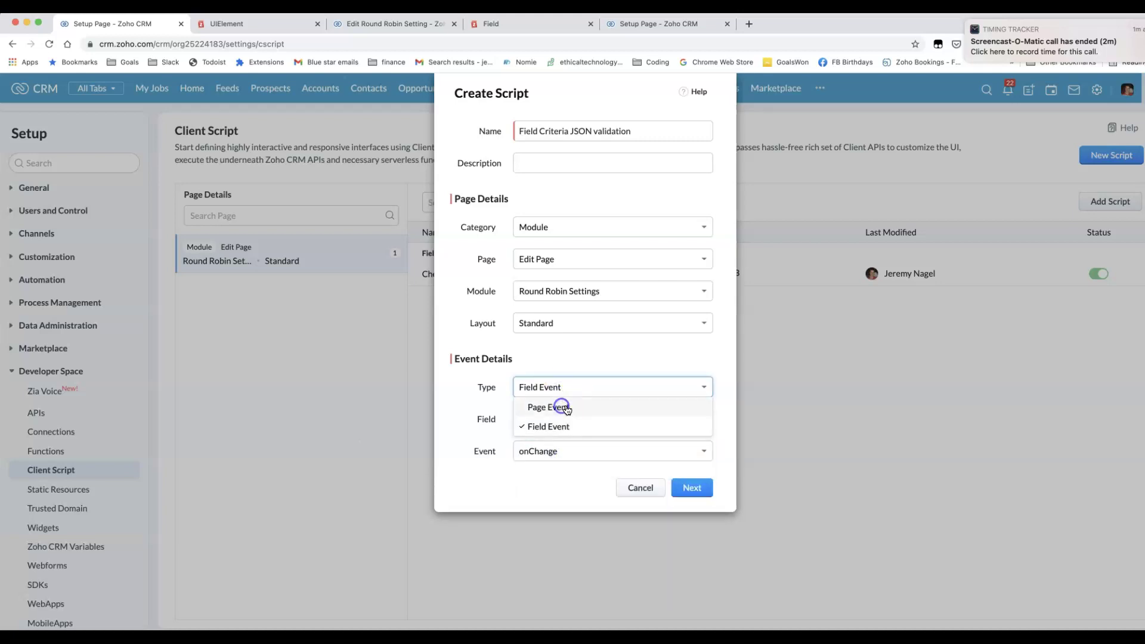
click(549, 403)
click(547, 425)
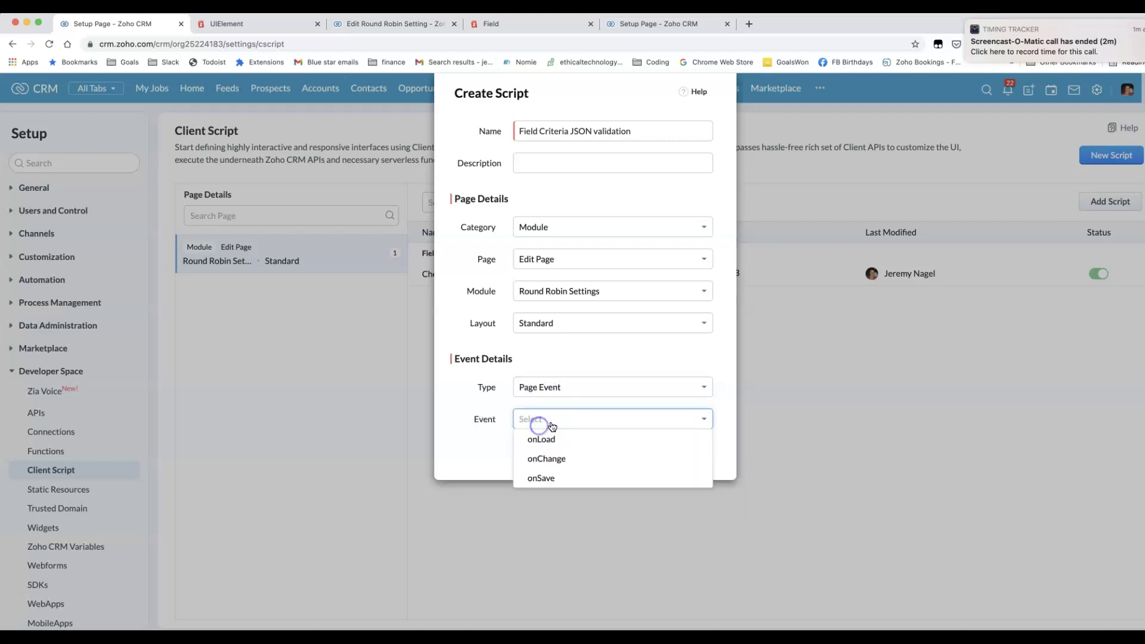
click(498, 447)
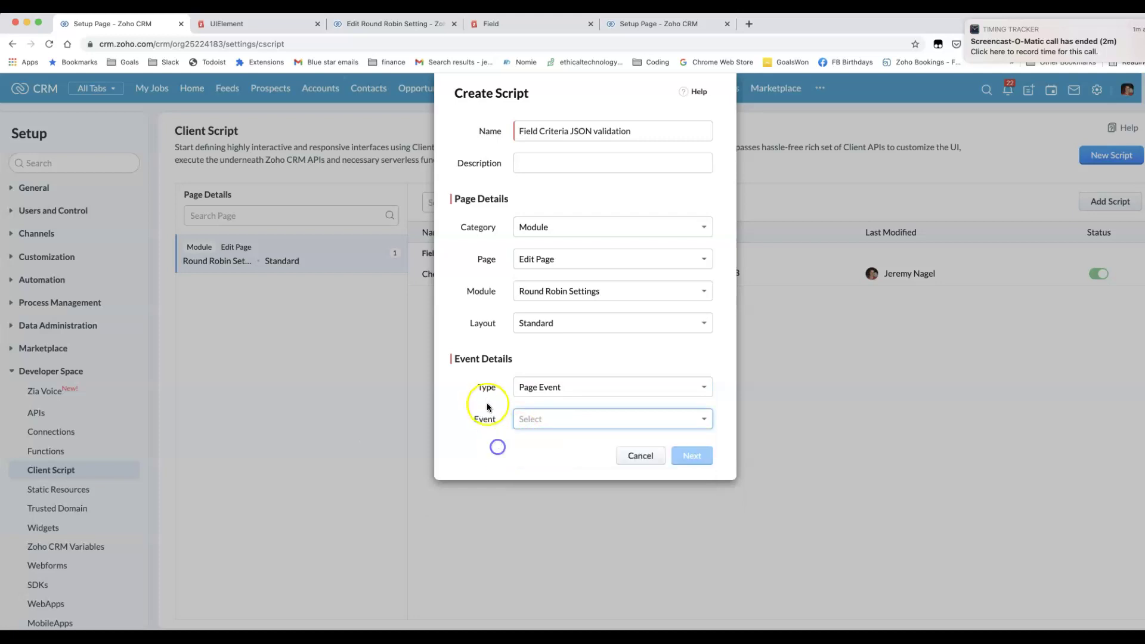
Step: Restore Field Event type on Field Criteria, keeping onChange as the event
click(526, 388)
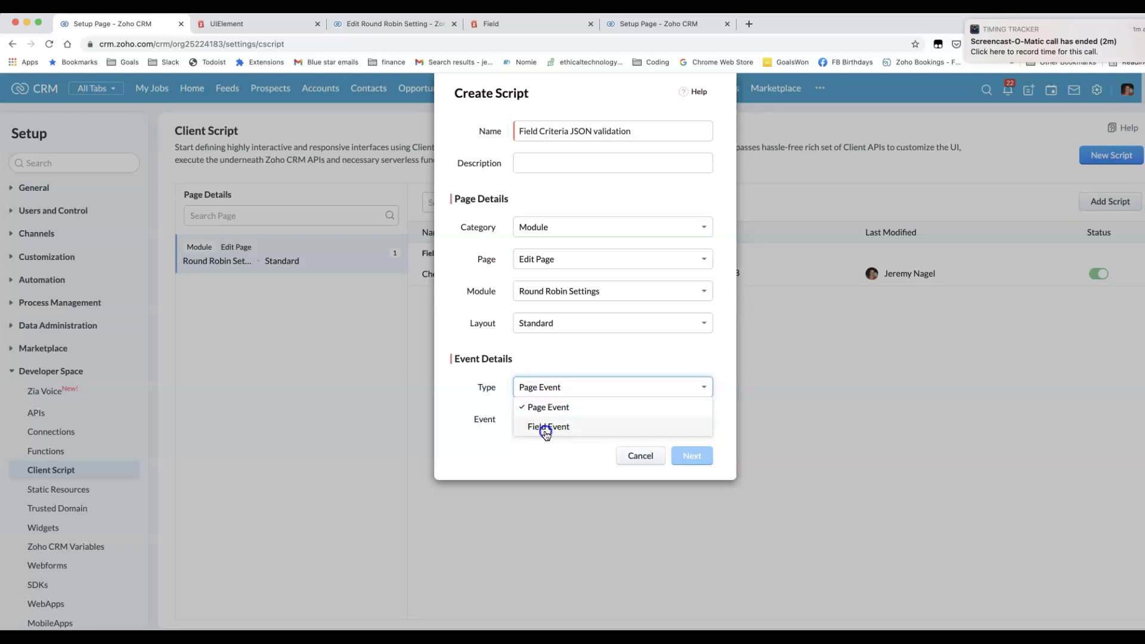
click(544, 428)
click(543, 421)
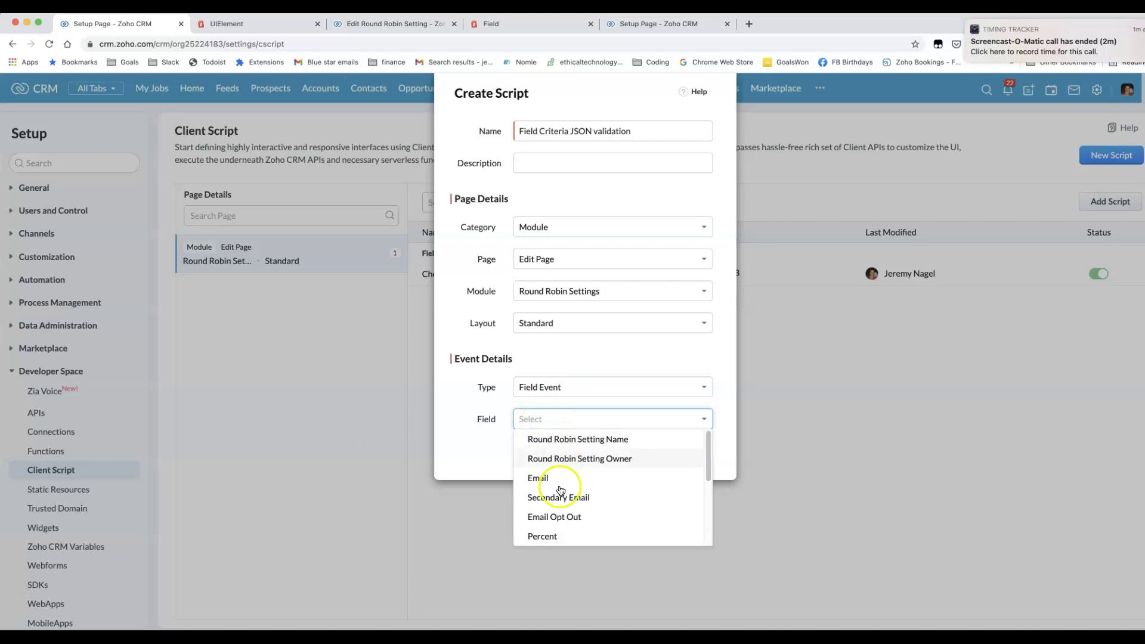
scroll(562, 491, down, 1)
scroll(561, 490, down, 3)
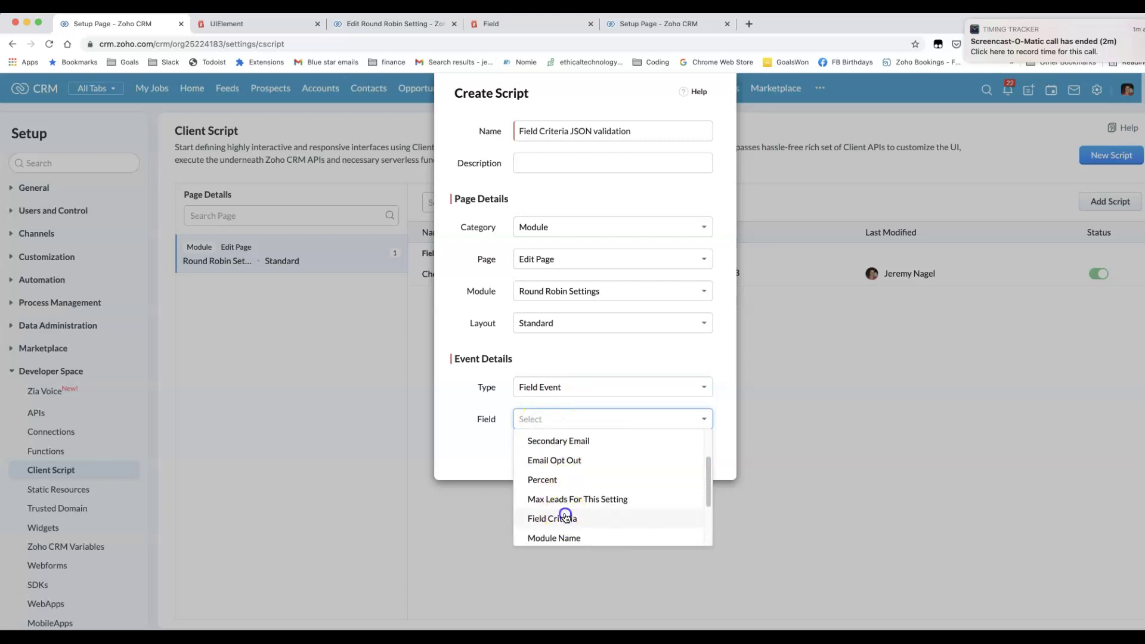
click(560, 516)
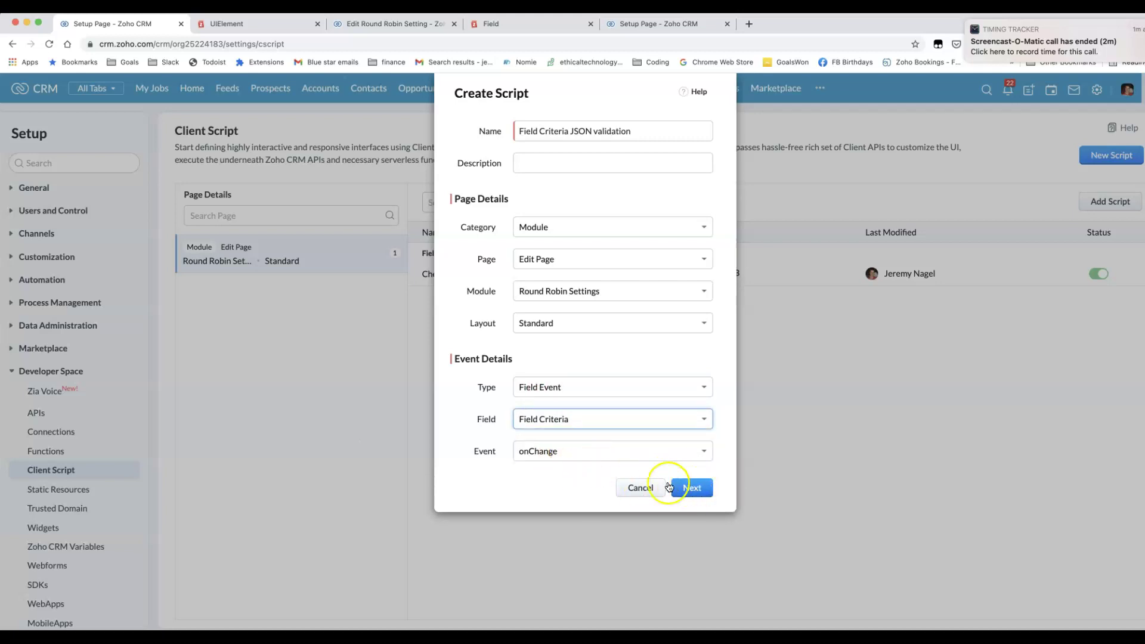